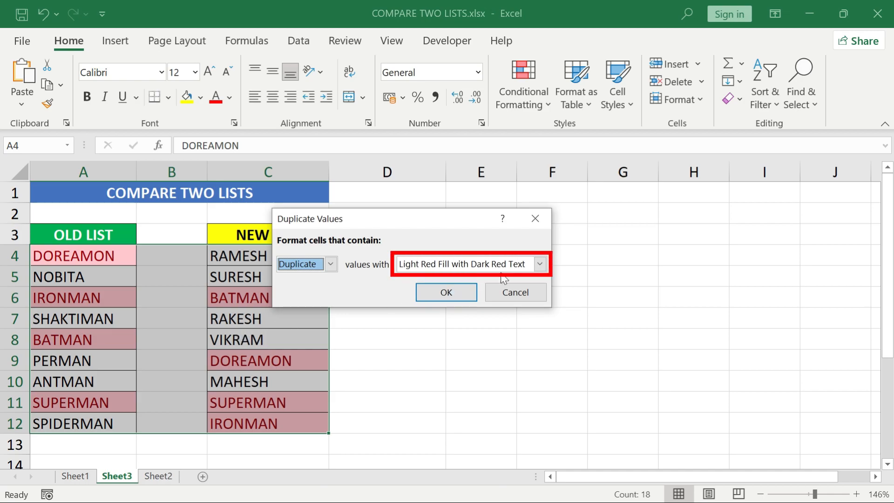
Choose a custom format for the duplicate values and set its font to bold red
click(539, 264)
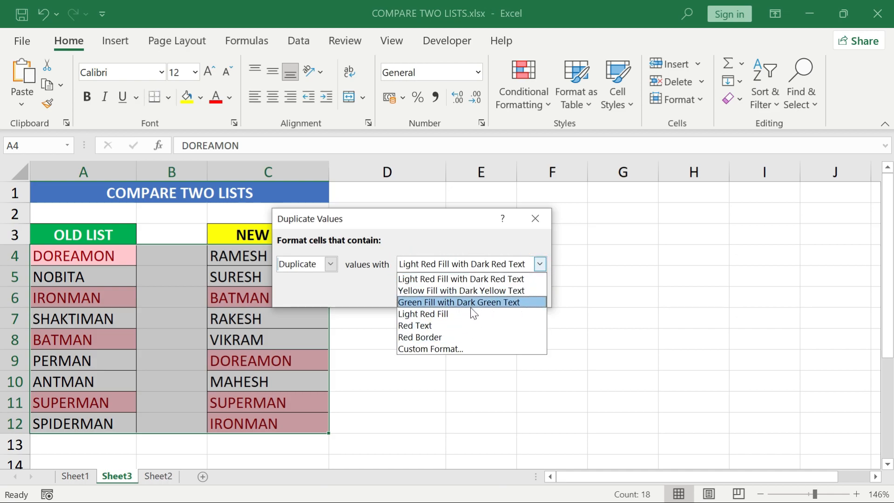
click(451, 348)
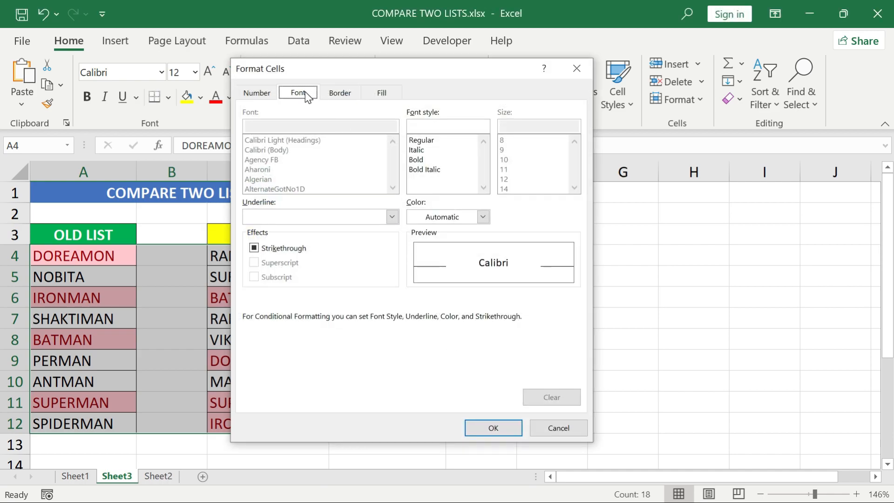
click(418, 161)
click(417, 161)
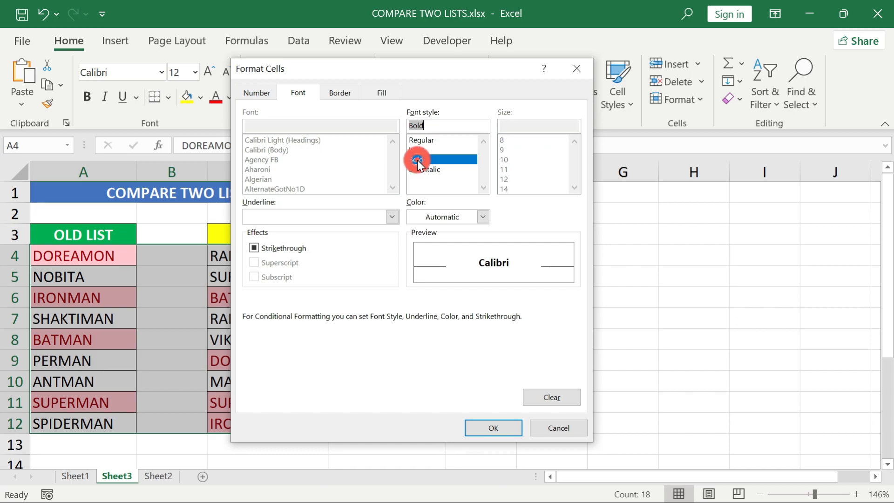
click(484, 217)
click(428, 384)
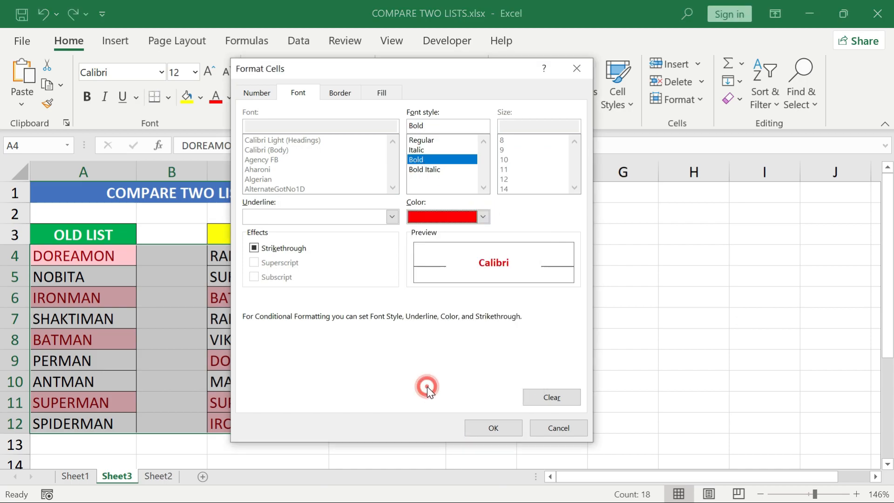
Give the custom format a yellow fill and apply it to the duplicate values in both lists
click(384, 91)
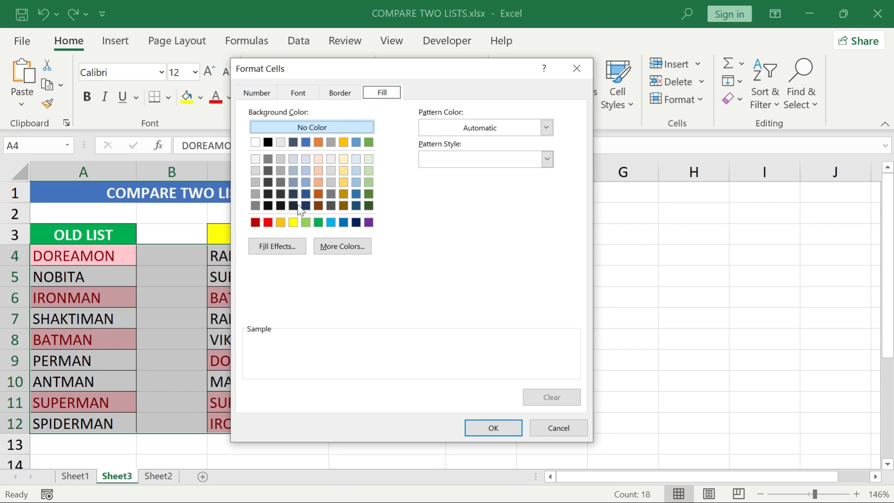
click(292, 225)
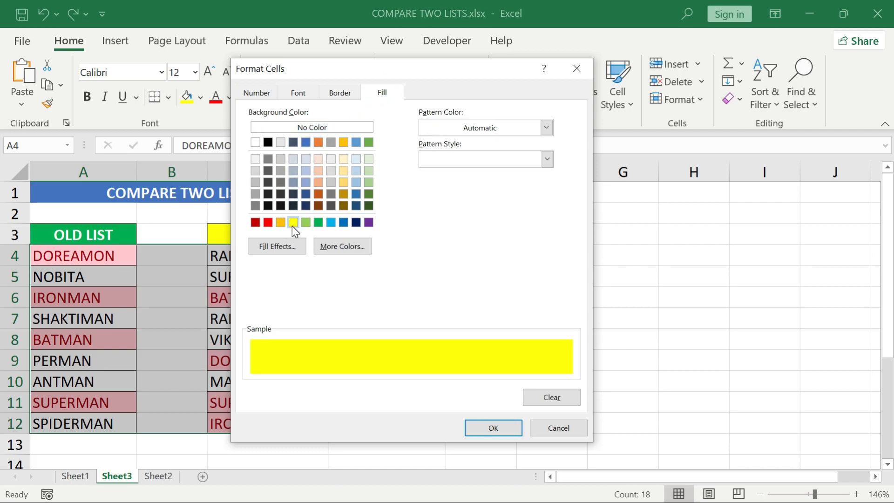
click(469, 422)
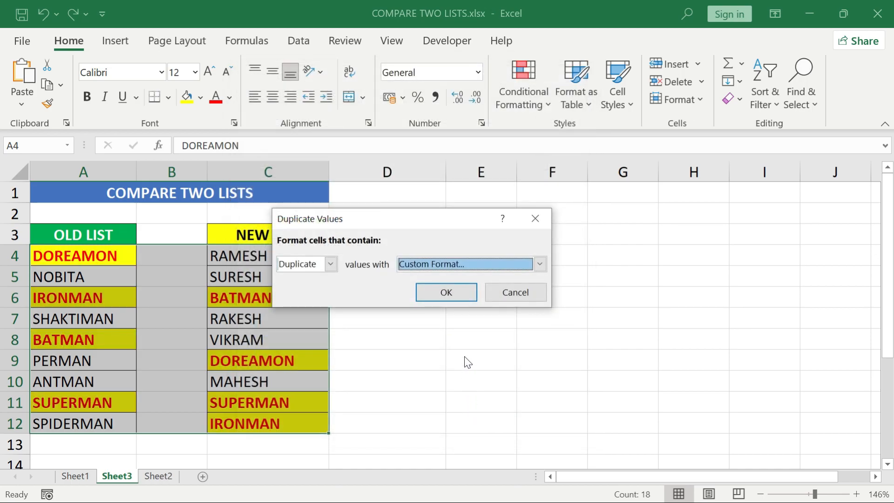
click(464, 291)
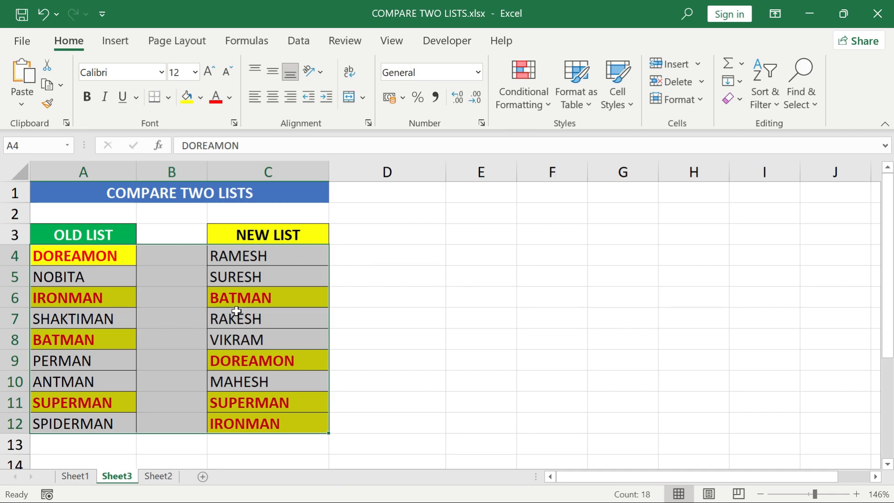
Undo the duplicate-value conditional formatting on the two lists
click(183, 290)
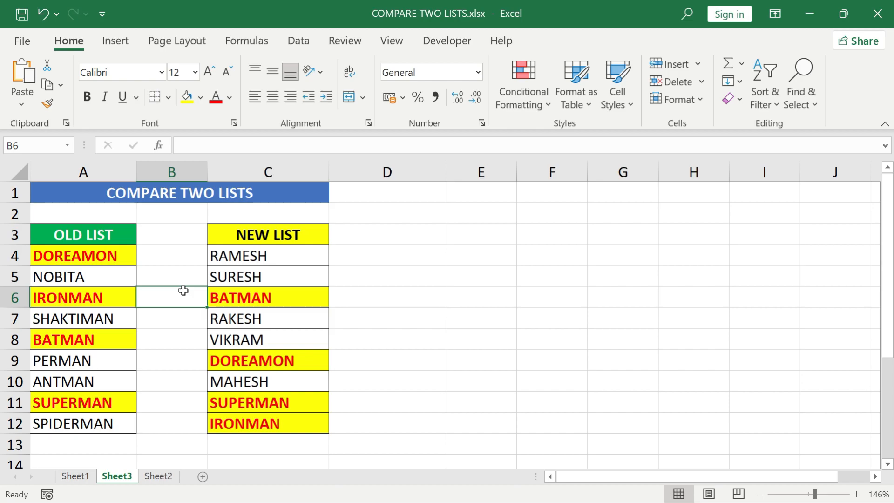
key(ctrl+z)
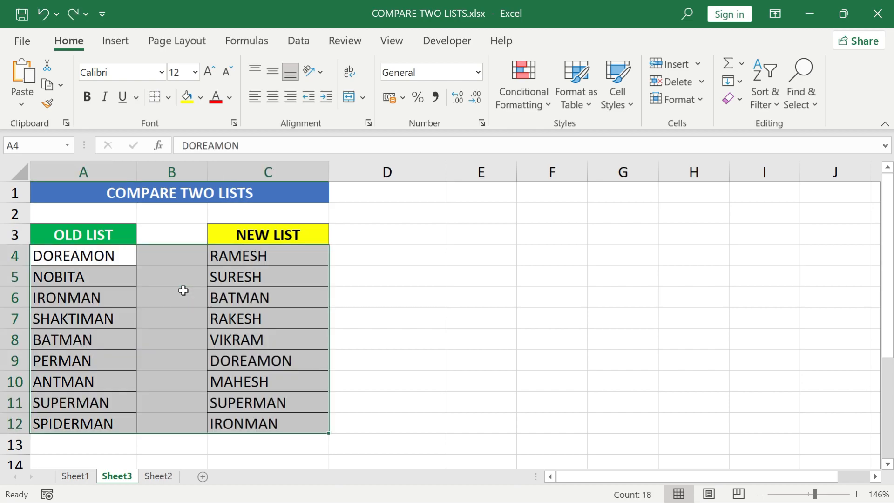
Start a formula in D4 nesting MATCH inside ISNUMBER inside IF, with C4 as the MATCH lookup value
click(368, 258)
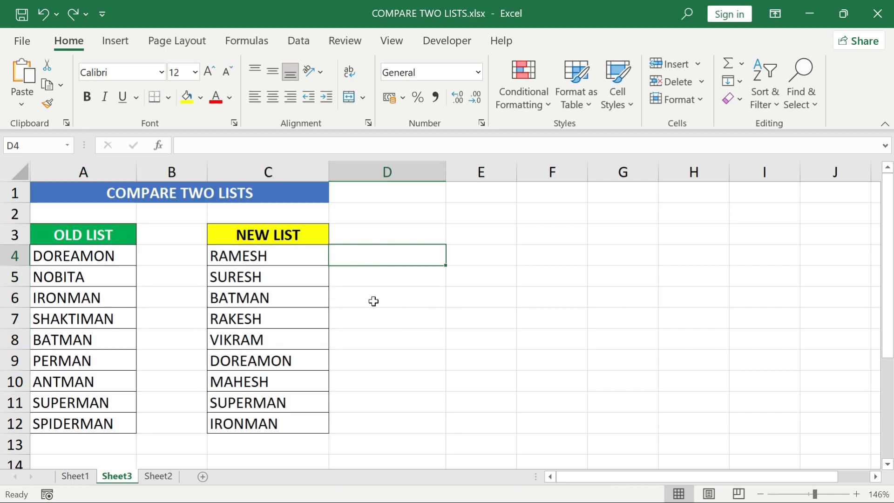
text(=IF()
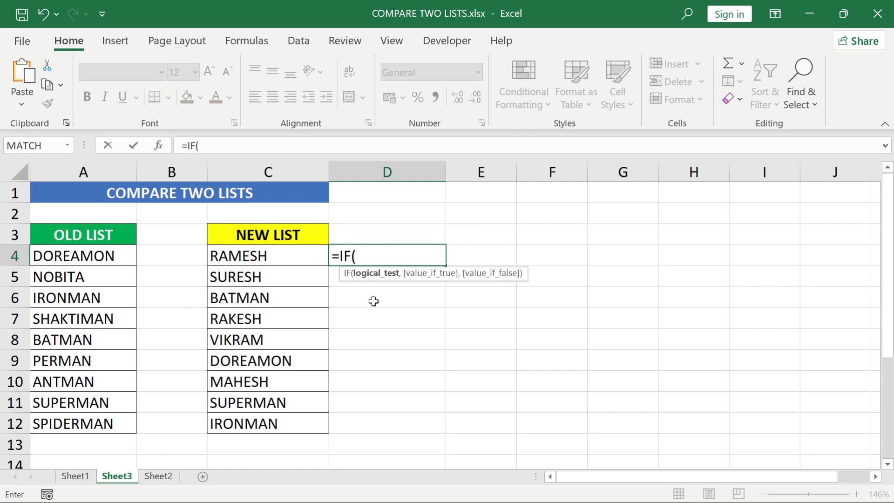
text(ISNUMBER)
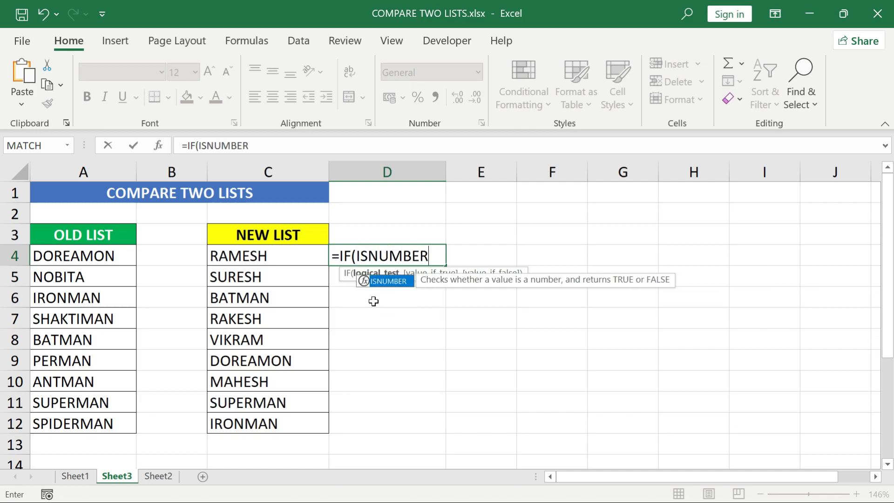
text(()
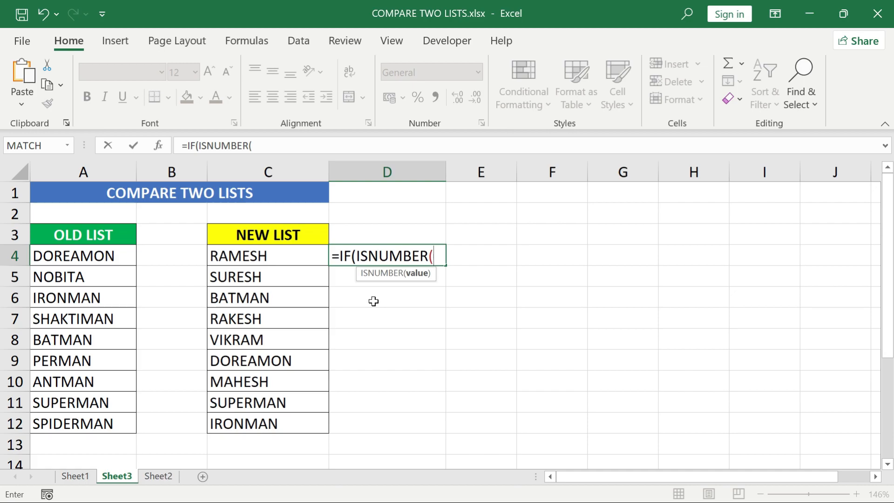
text(MATCH()
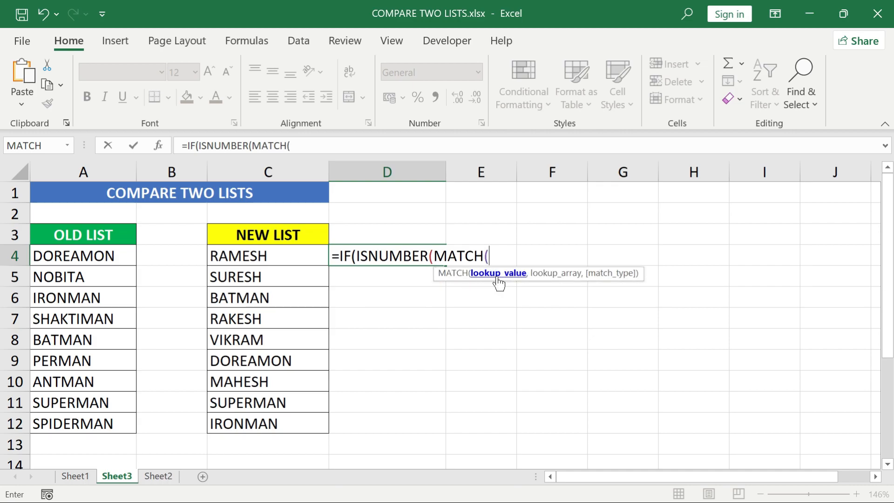
click(295, 260)
click(294, 260)
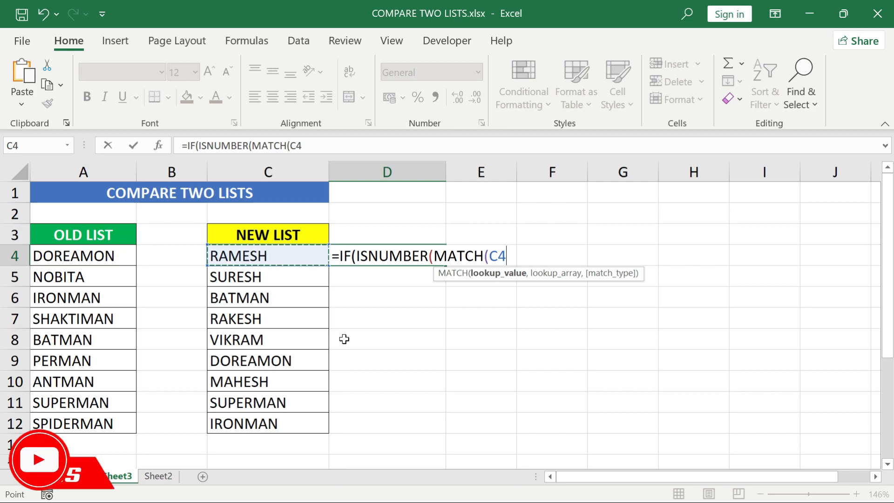
Set the MATCH lookup array to the absolute range $A$4:$A$12 with match type 0, and close the MATCH and ISNUMBER functions
text(,)
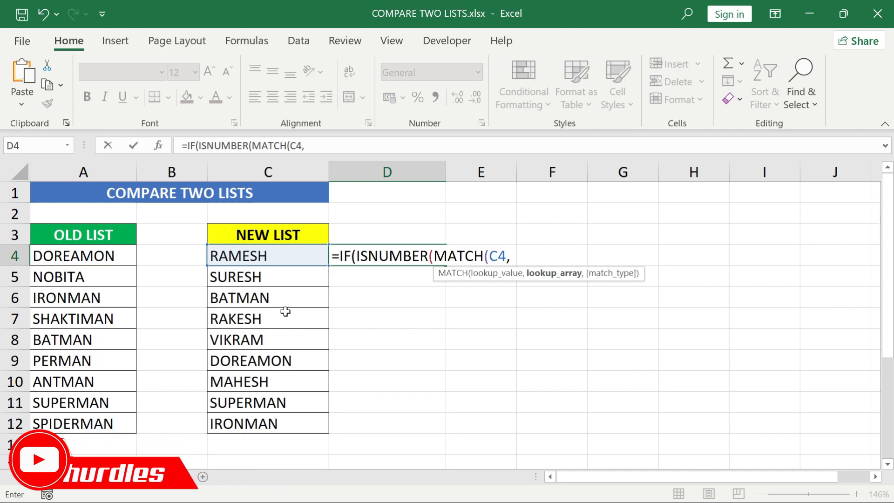
click(124, 257)
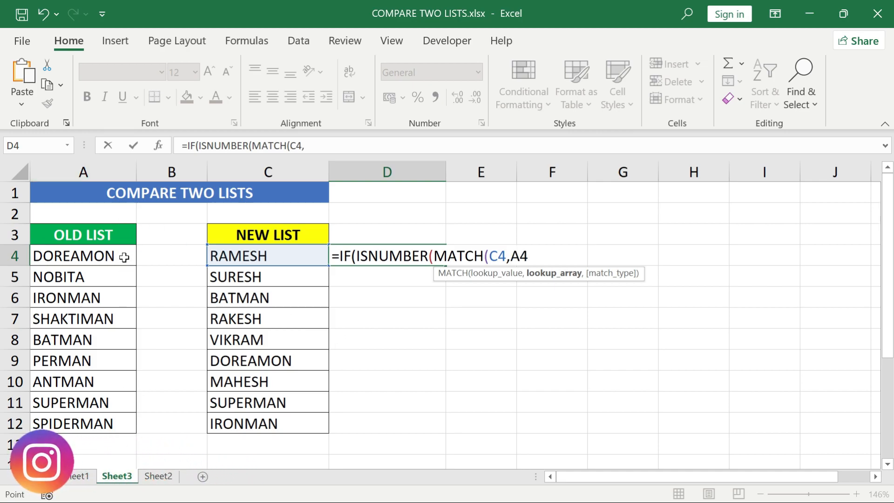
key(ctrl+shift+Down)
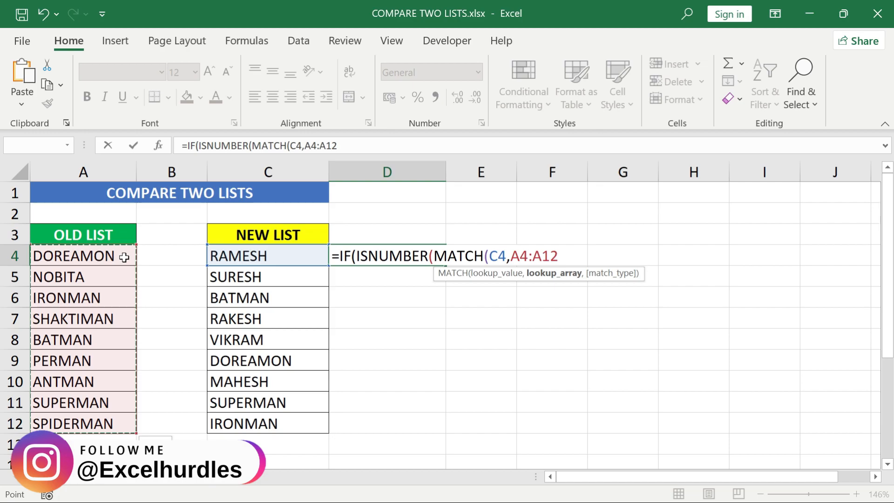
key(F4)
text(,)
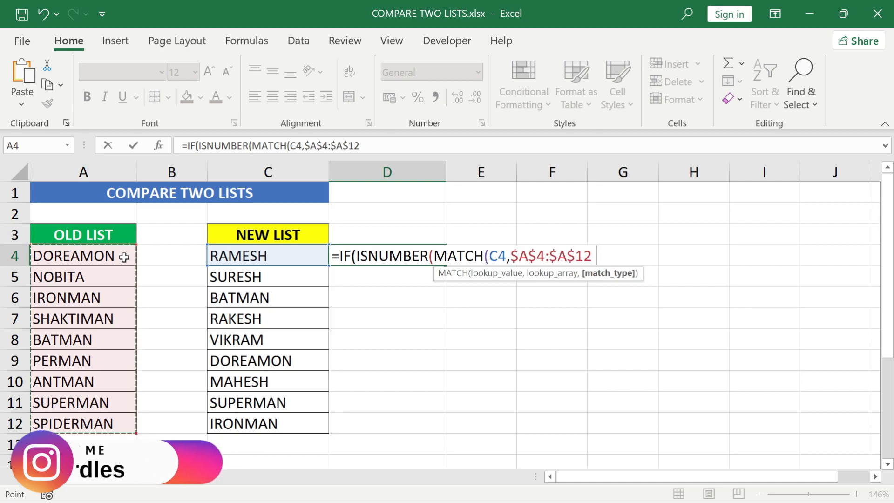
text(0)
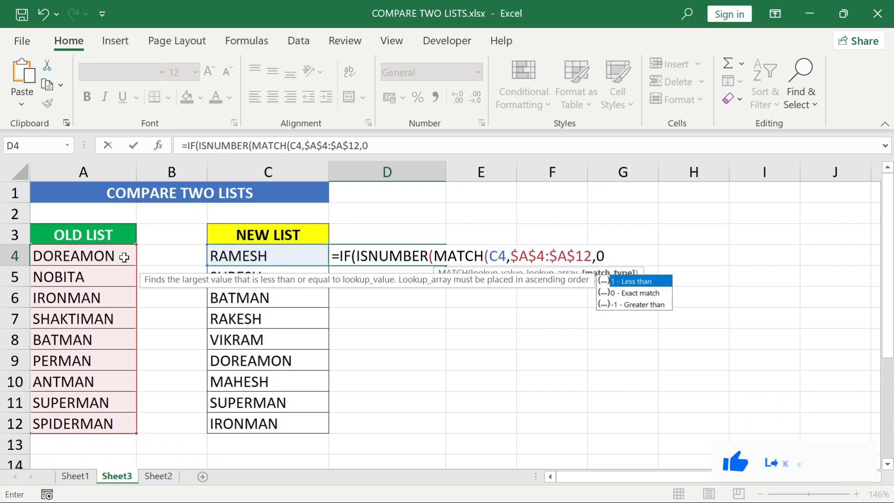
text()))
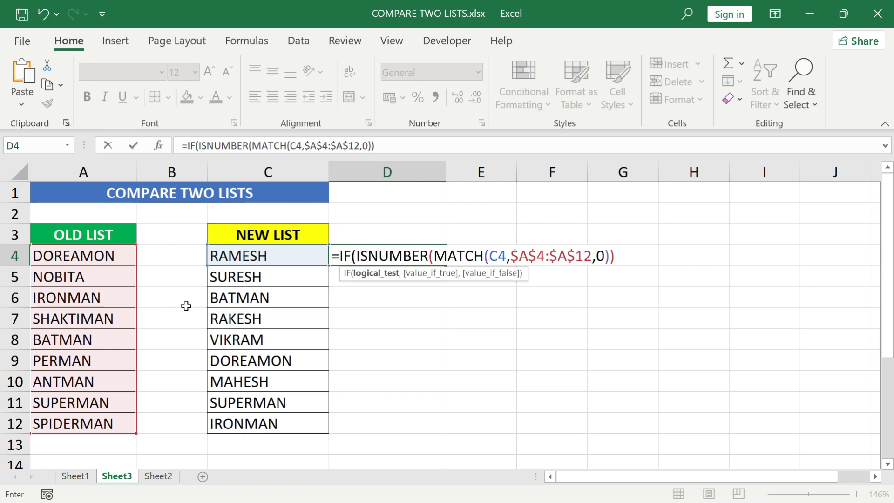
Evaluate the MATCH part of the D4 formula in place, and restore the original expression
drag(433, 256, 610, 256)
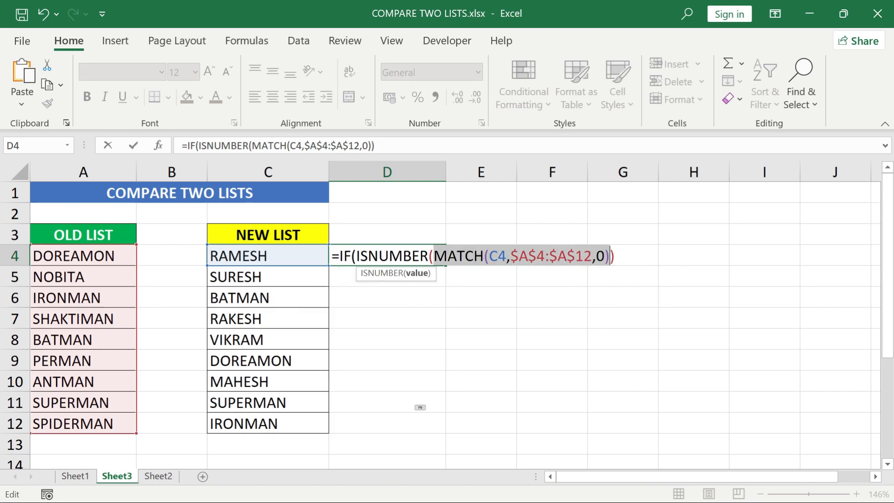
key(F9)
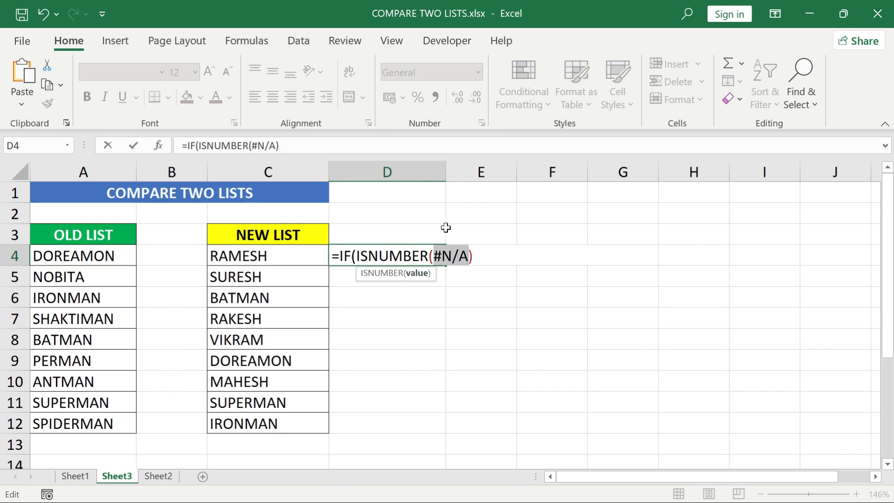
key(ctrl+z)
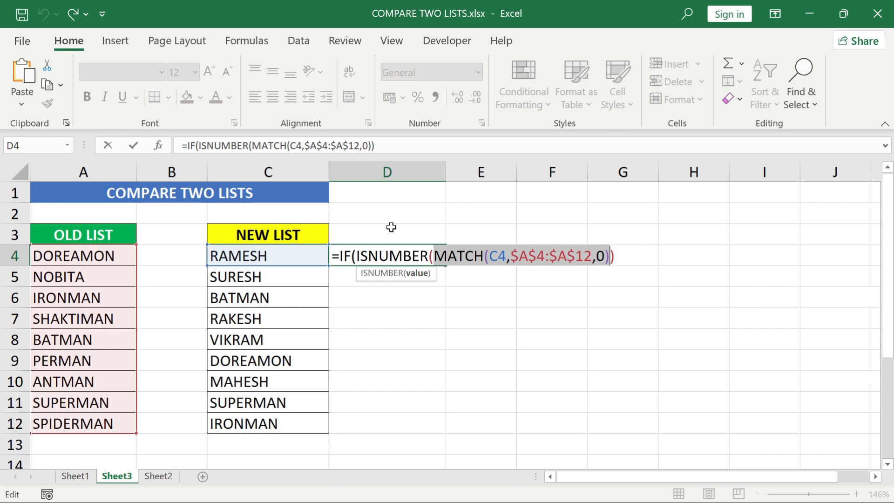
Evaluate the whole ISNUMBER logical test of the D4 formula in place, and restore the expression
click(355, 254)
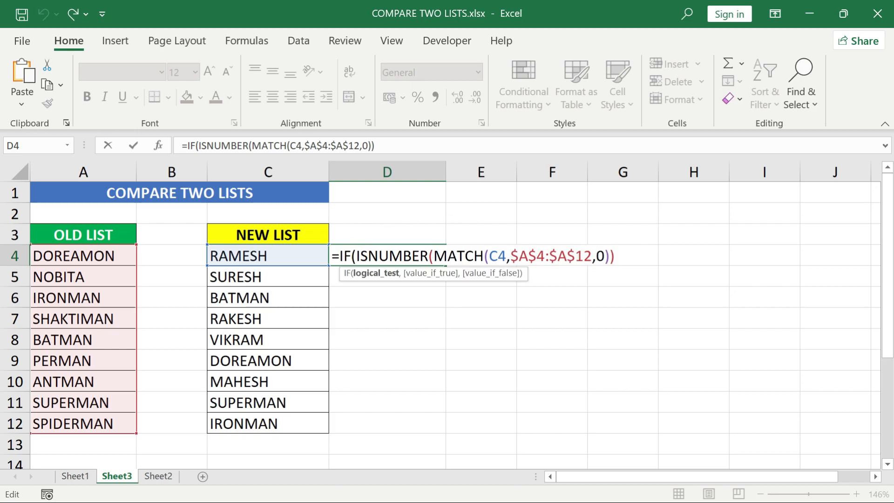
key(ctrl+shift+Right)
key(ctrl+shift+Right)
key(shift+End)
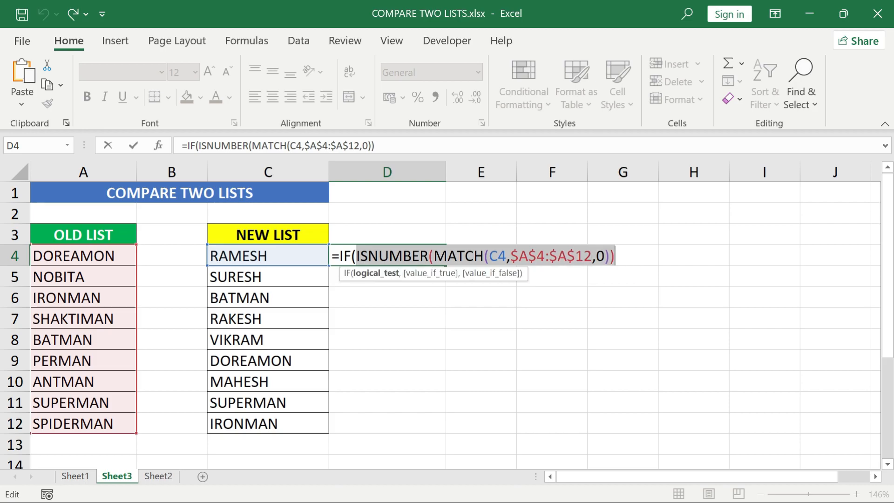
key(F9)
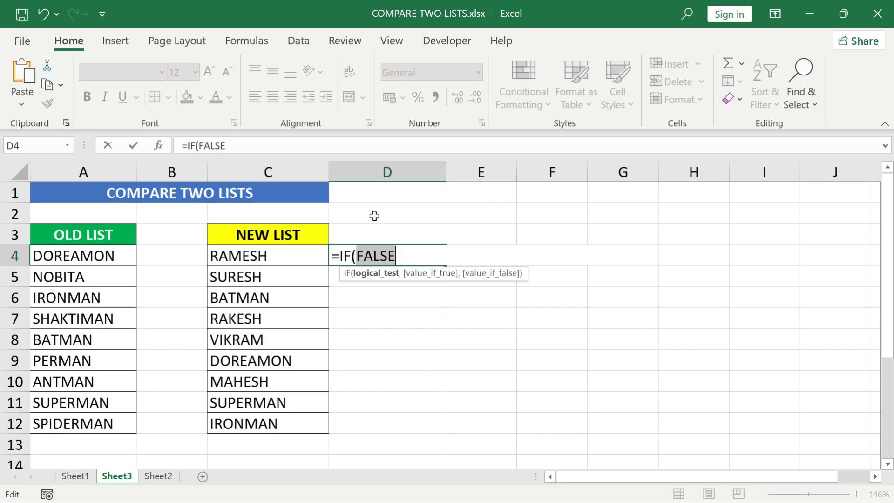
key(ctrl+z)
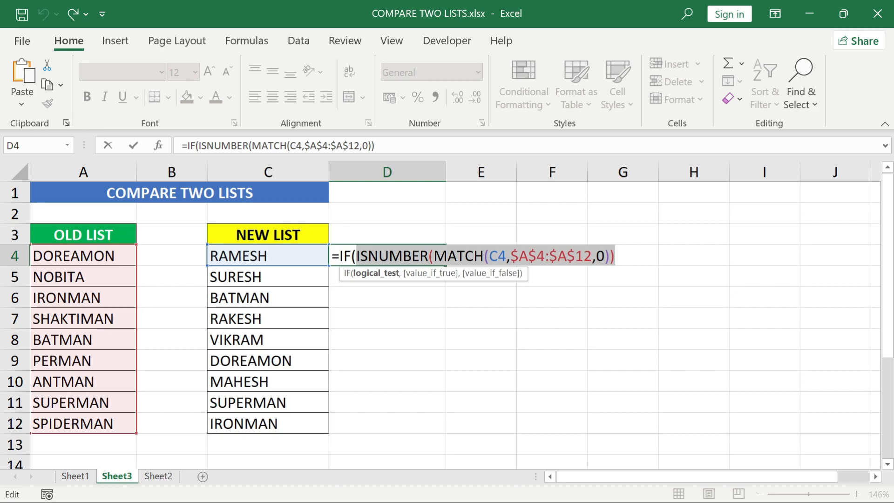
Complete the IF formula in D4 with "DUPLICATE" as the true value and "" as the false value, closing the parenthesis
click(624, 257)
text(,)
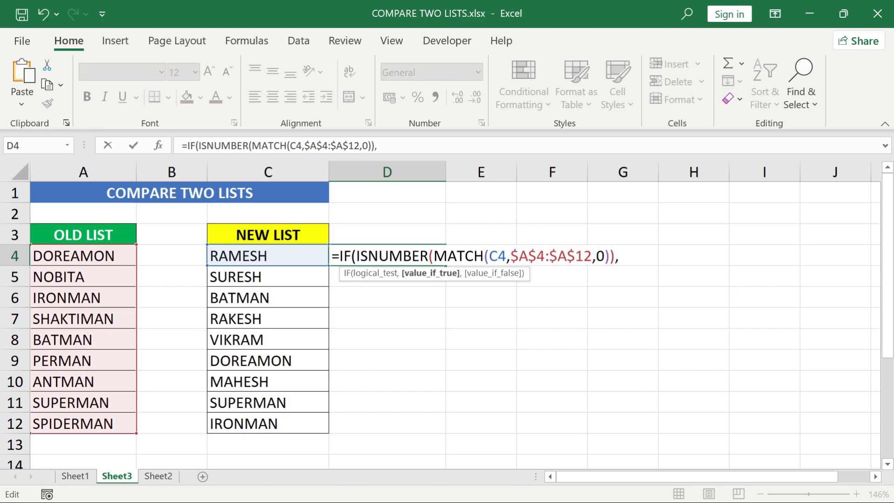
text("DUPLICATE")
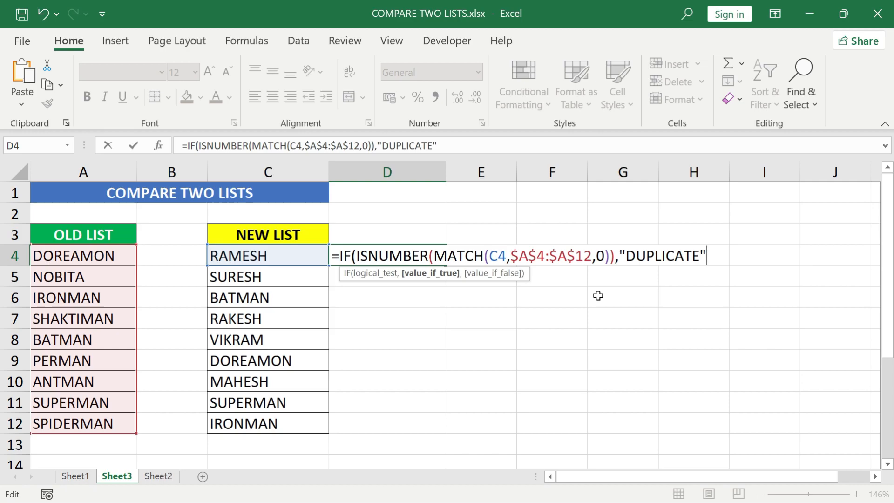
text(,"")
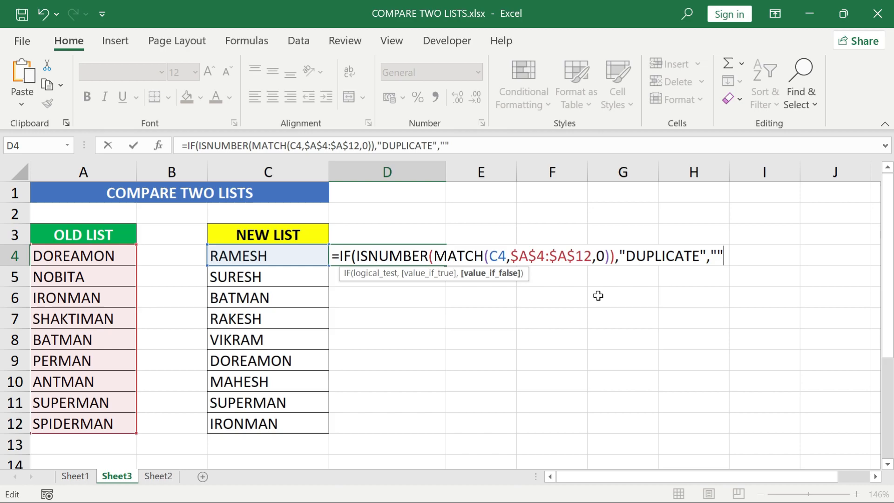
text())
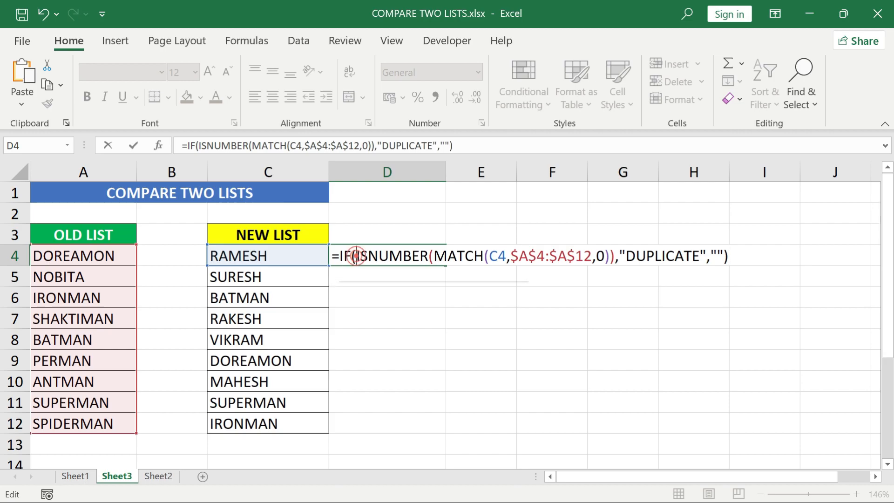
click(357, 255)
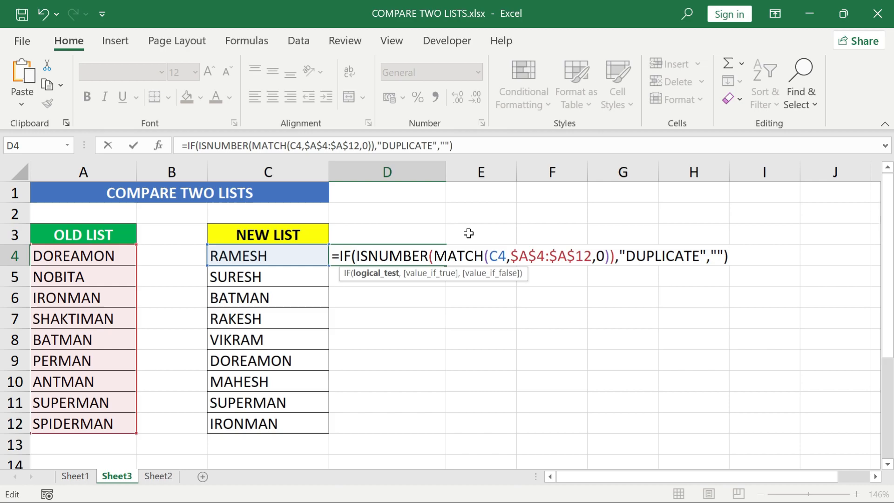
click(617, 255)
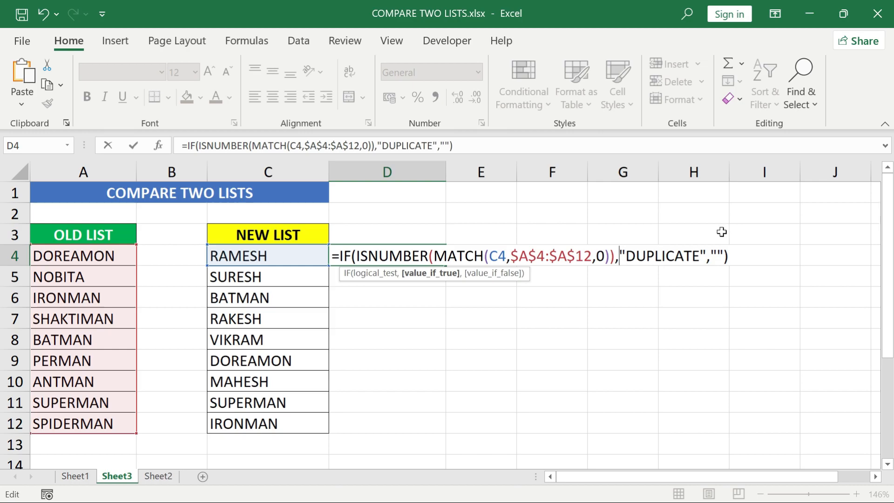
Commit the IF formula in D4 and fill it down through D12 beside the new list
click(711, 255)
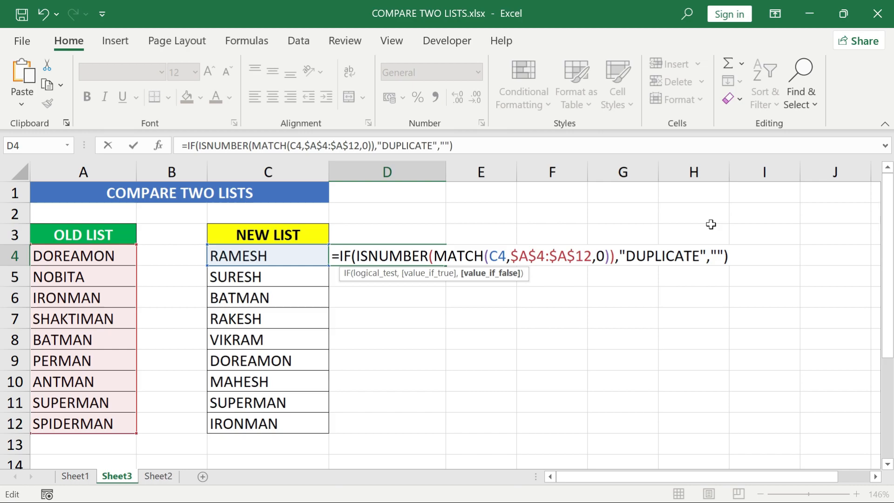
key(Return)
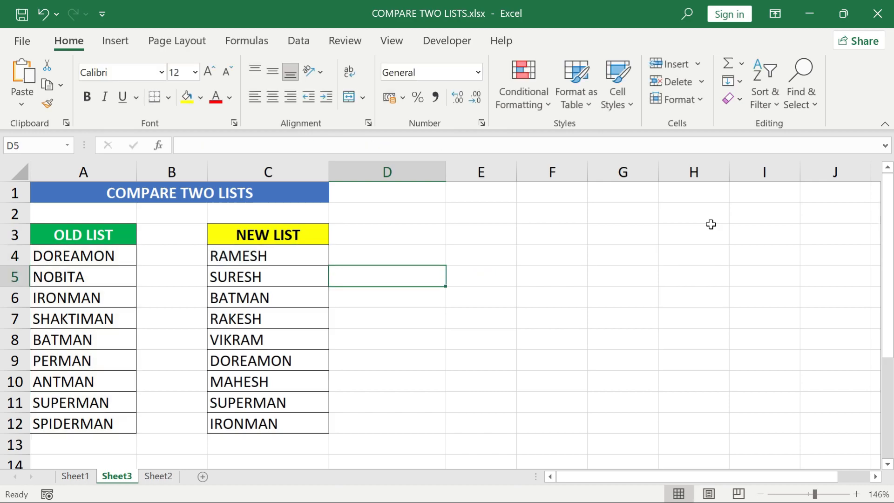
key(Up)
key(Left)
key(ctrl+Down)
key(Right)
key(ctrl+shift+Up)
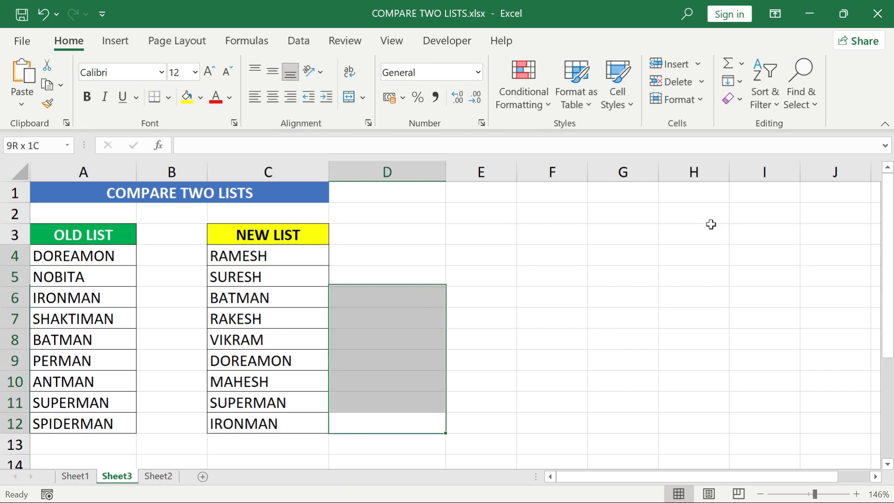
key(ctrl+d)
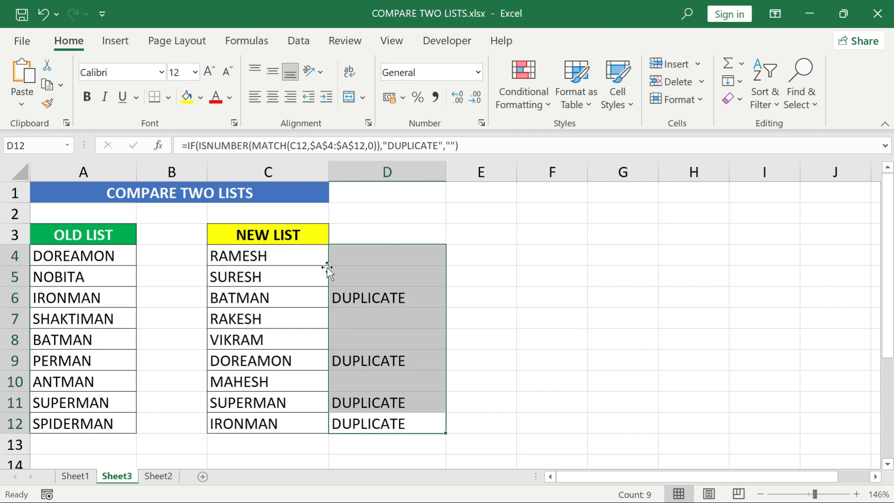
Check the new list entries in C6, C9, C11 and C12 against their results in column D
click(292, 299)
click(300, 361)
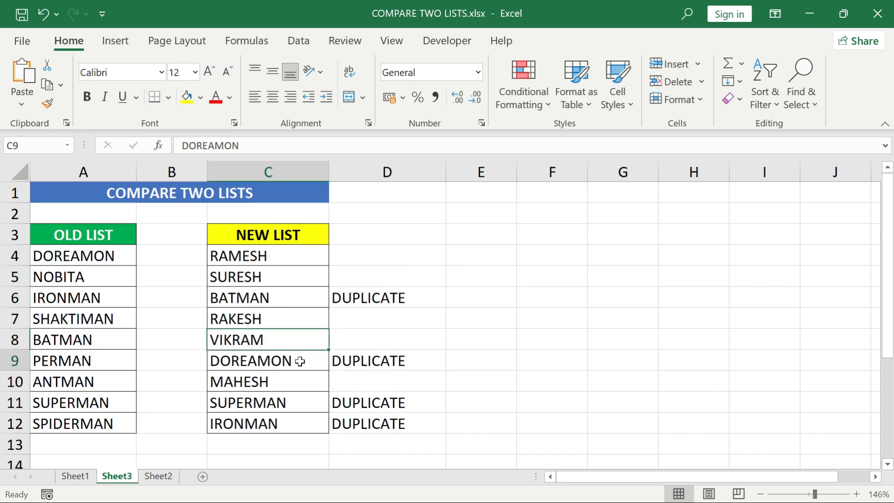
click(303, 404)
click(305, 429)
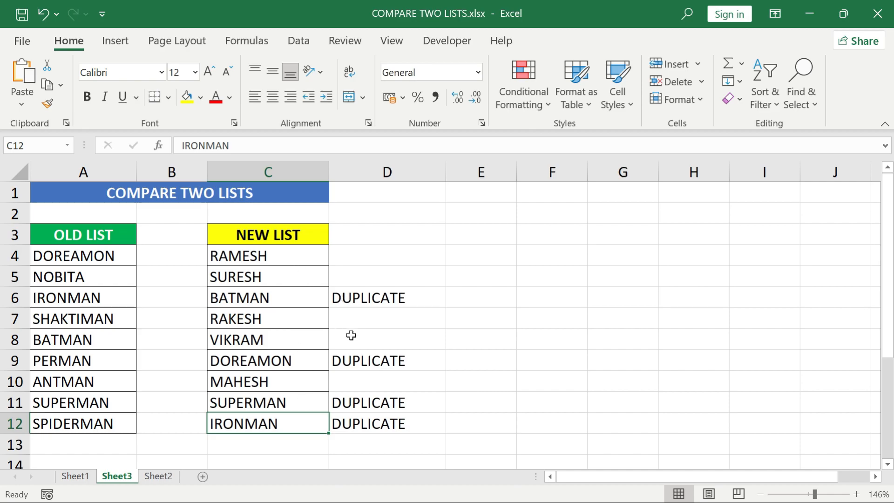
Edit the D4 formula so its true value is 1 and its false value is 0, without committing it
double_click(385, 255)
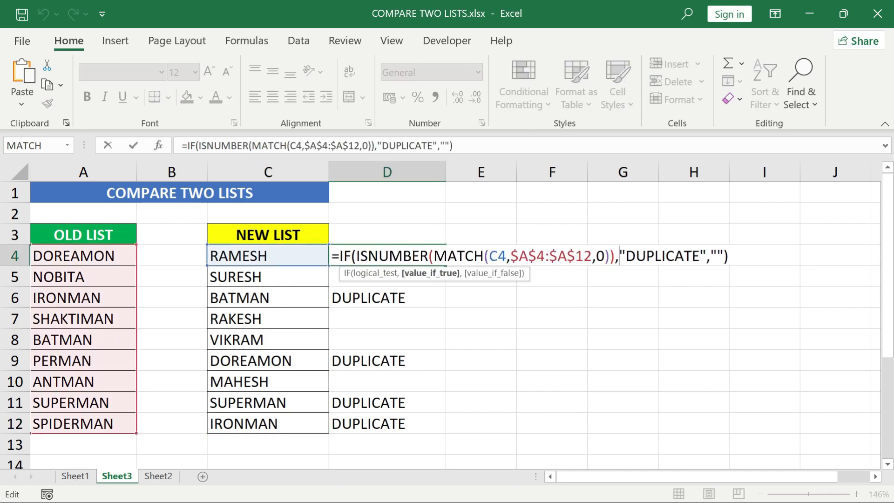
drag(620, 256, 702, 256)
text(1)
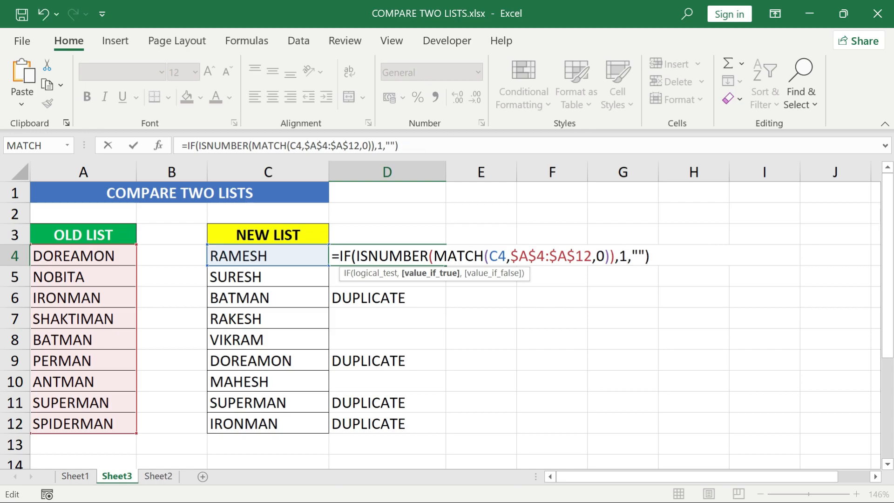
key(Right)
key(shift+Right)
key(shift+Right)
text(0)
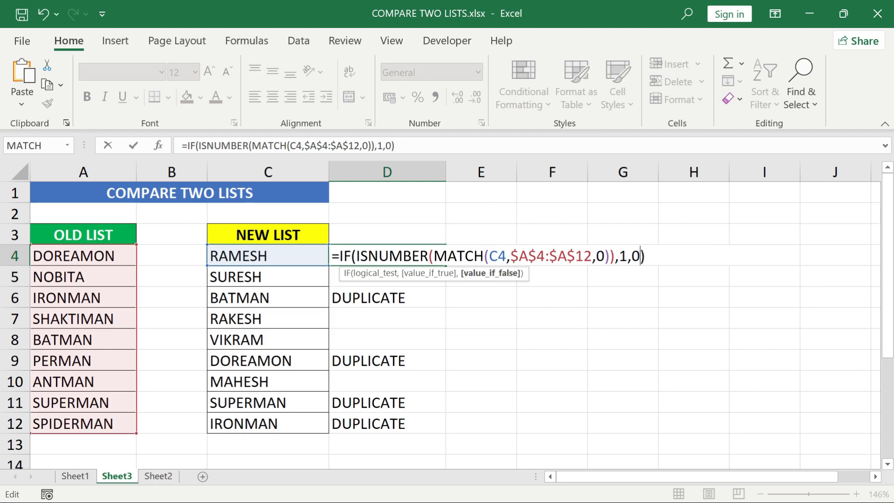
Copy the full text of the edited D4 formula and cancel the cell edit
drag(646, 256, 331, 256)
key(ctrl+c)
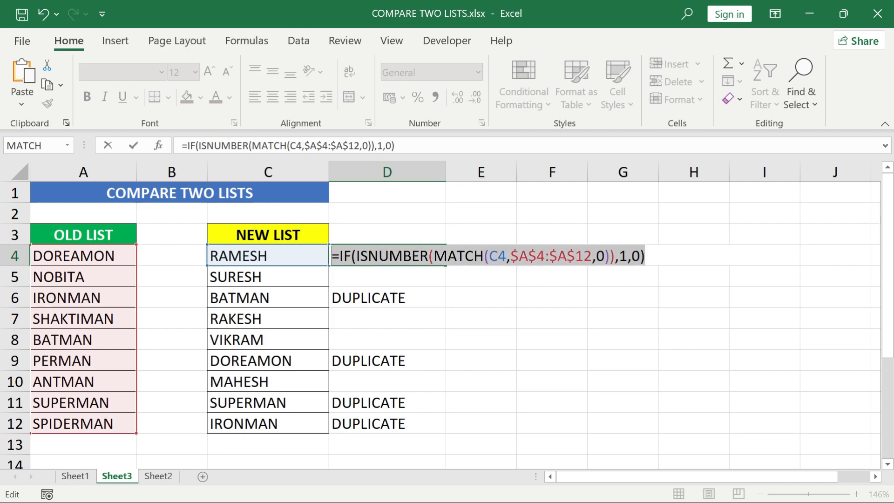
key(Escape)
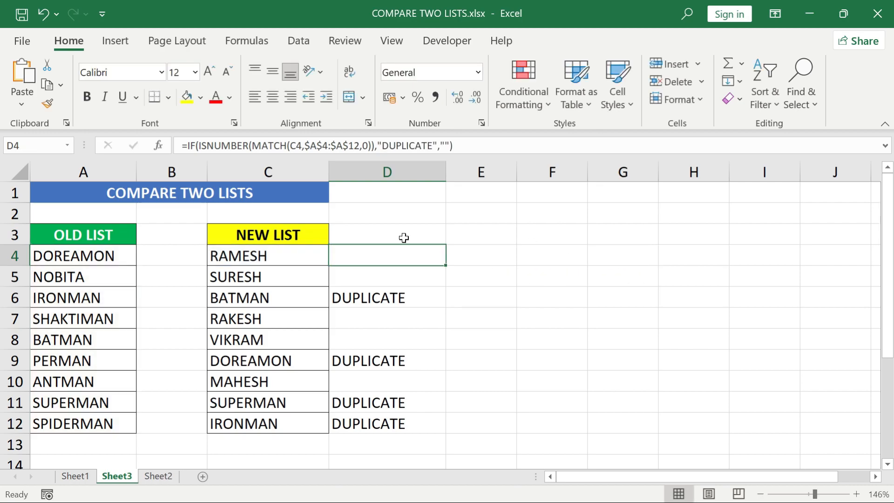
Start a formula-based conditional formatting rule for C4:C12 with the copied formula =IF(ISNUMBER(MATCH(C4,$A$4:$A$12,0)),1,0)
click(303, 256)
key(ctrl+shift+Down)
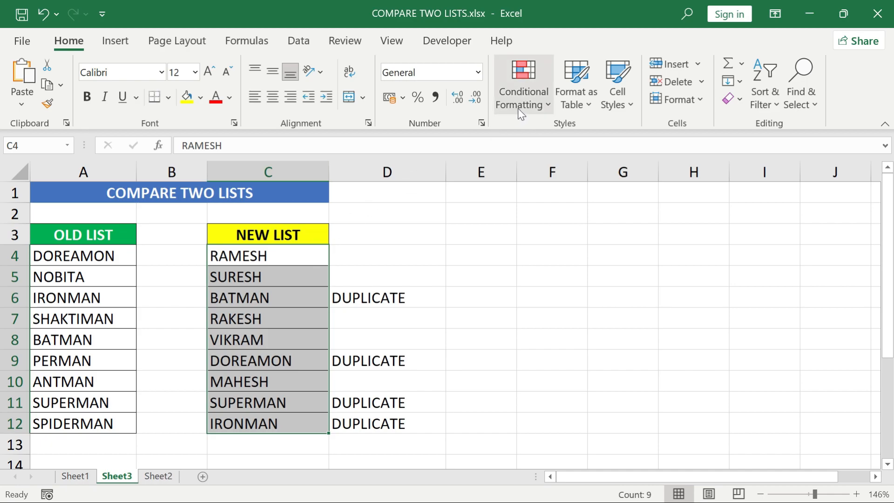
click(530, 100)
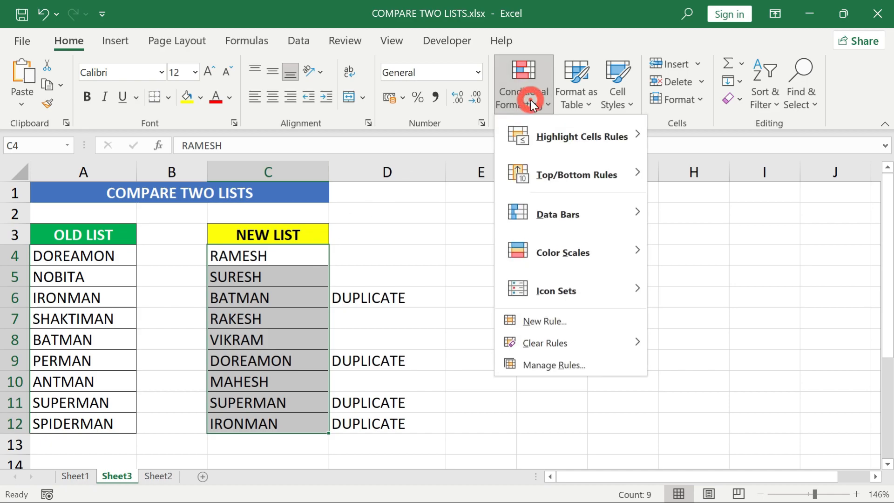
click(553, 324)
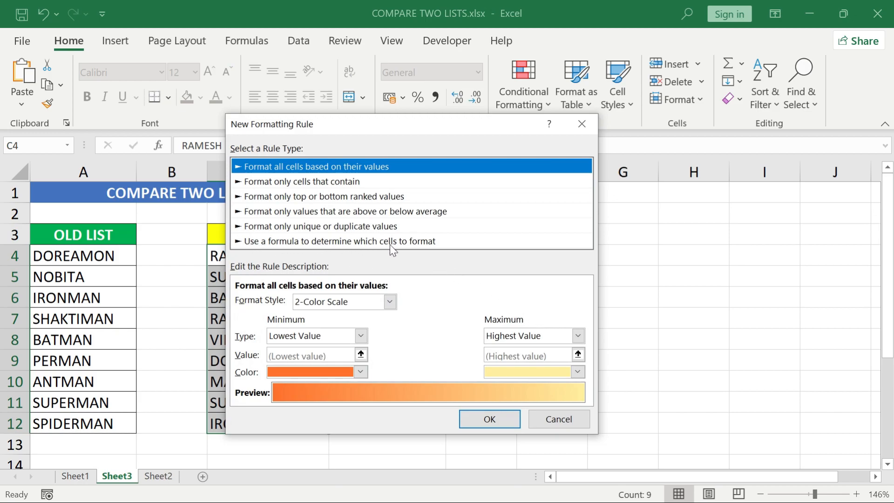
click(427, 242)
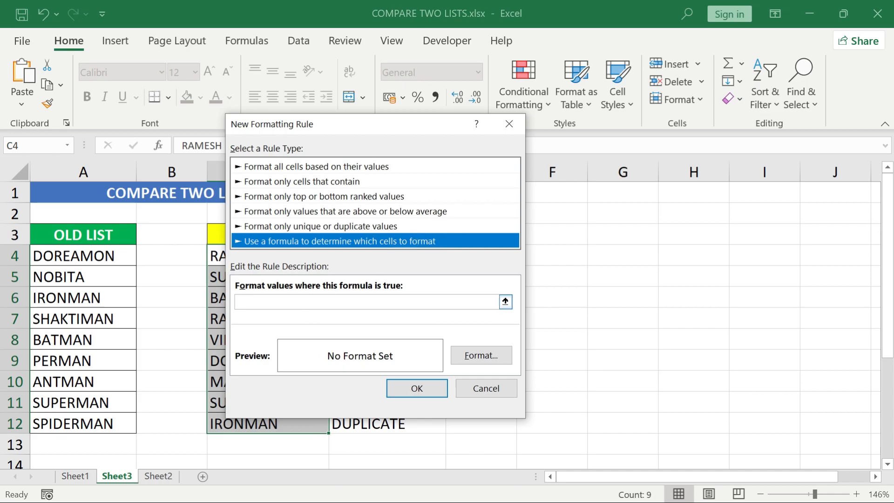
click(289, 303)
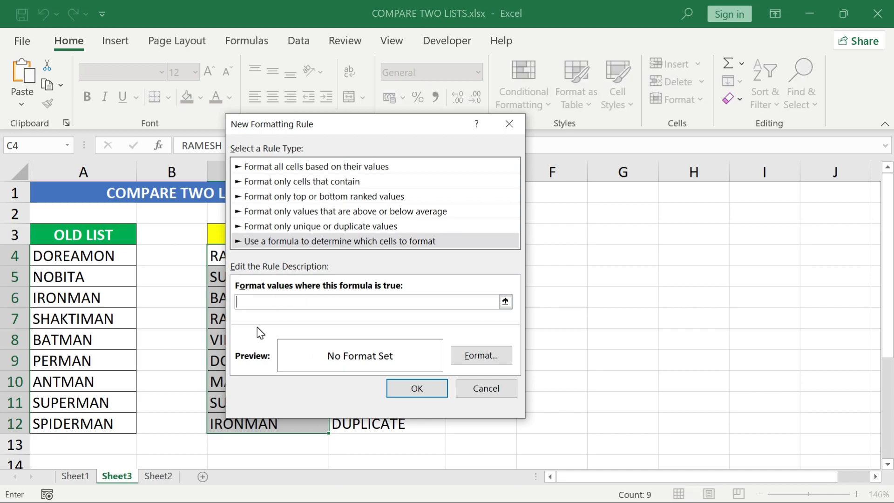
key(ctrl+v)
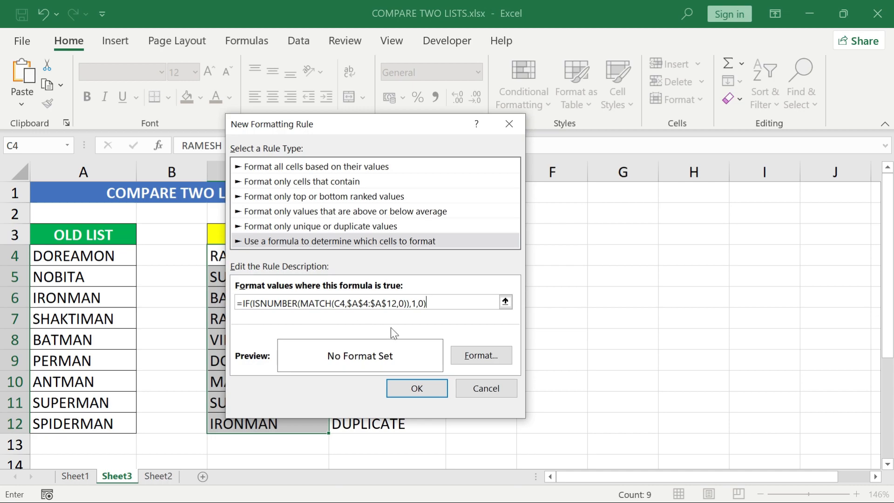
Give the formatting rule a light blue fill and apply it to the new list
click(481, 357)
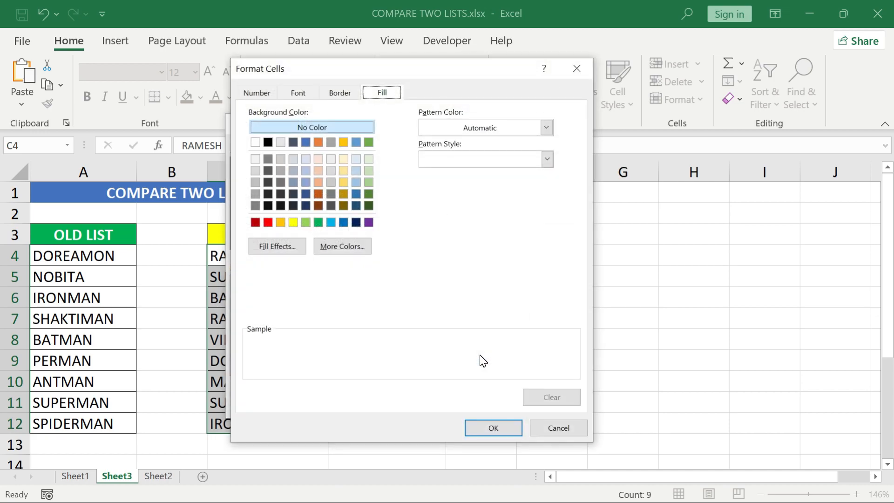
click(393, 90)
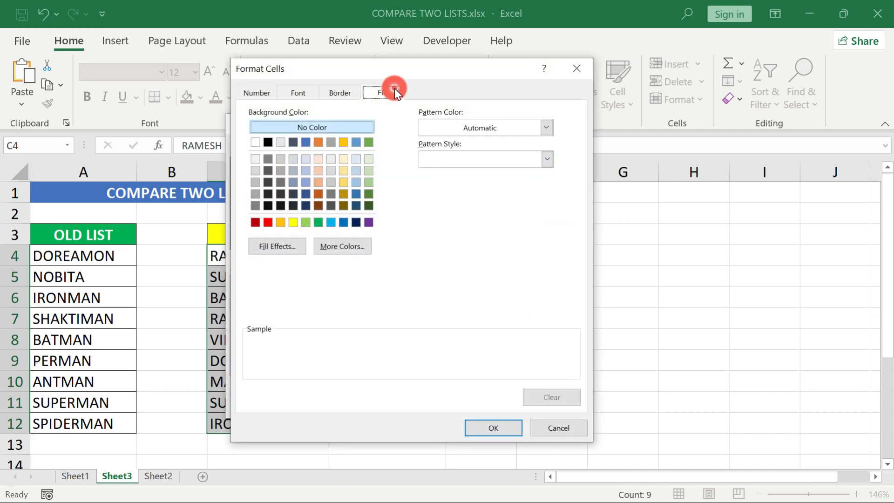
click(330, 224)
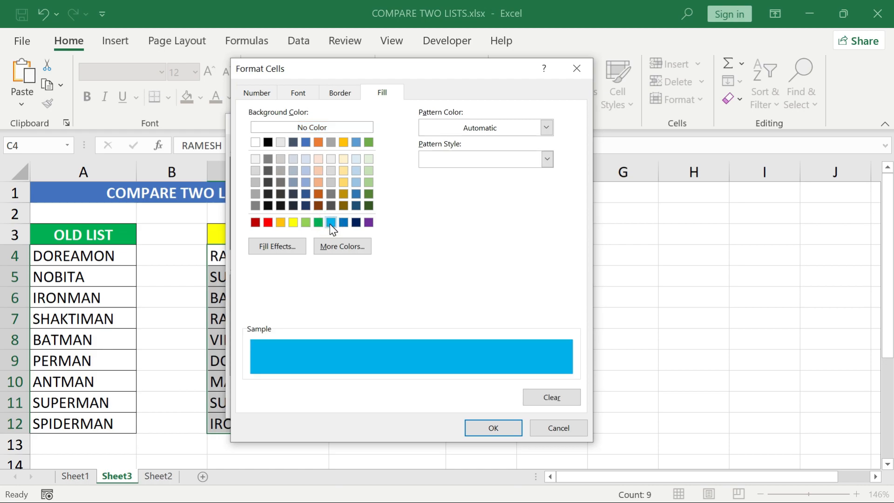
click(479, 431)
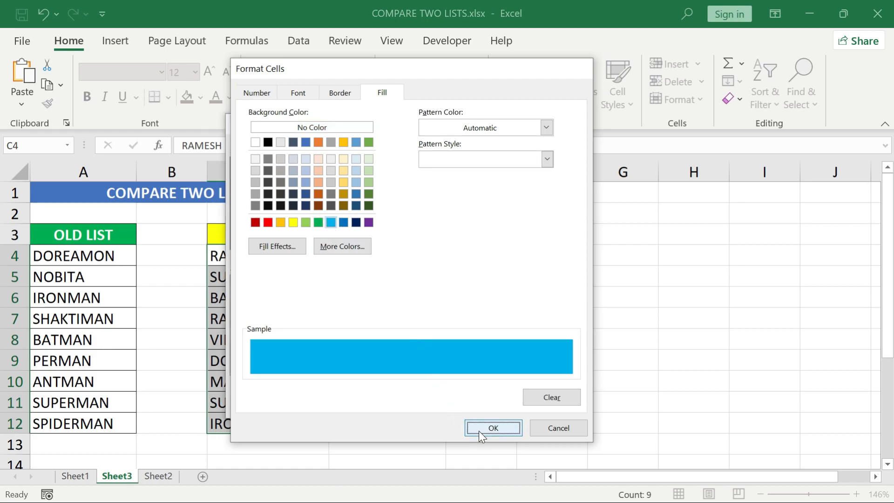
click(432, 391)
click(433, 389)
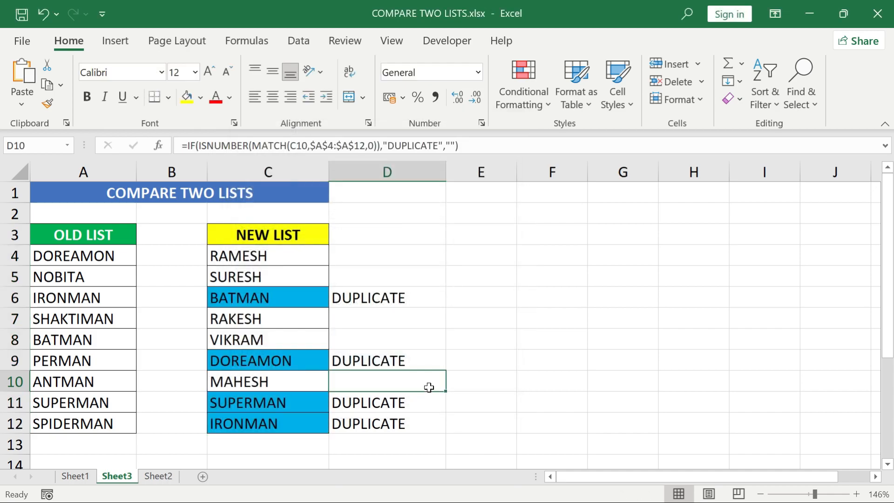